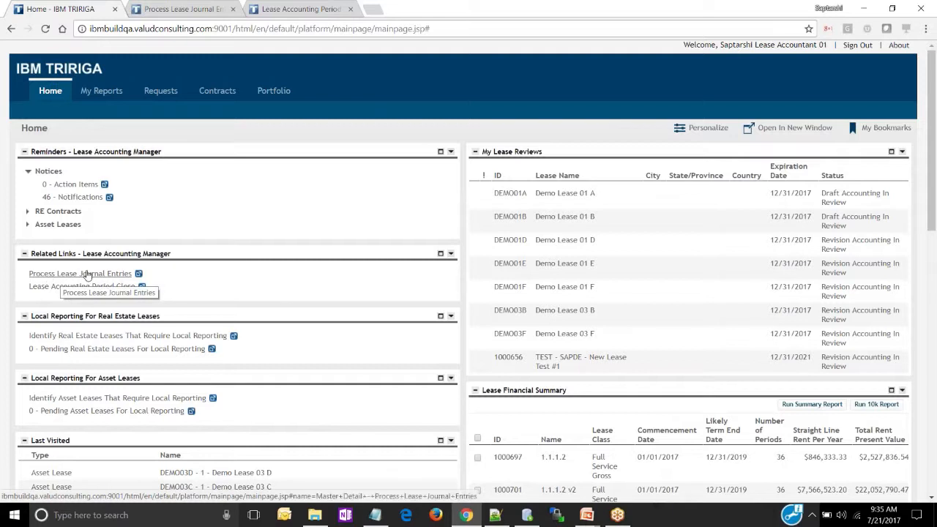
Open the Process Lease Journal Entries list in the Contracts financials area and start a new record
mouse_move(214, 93)
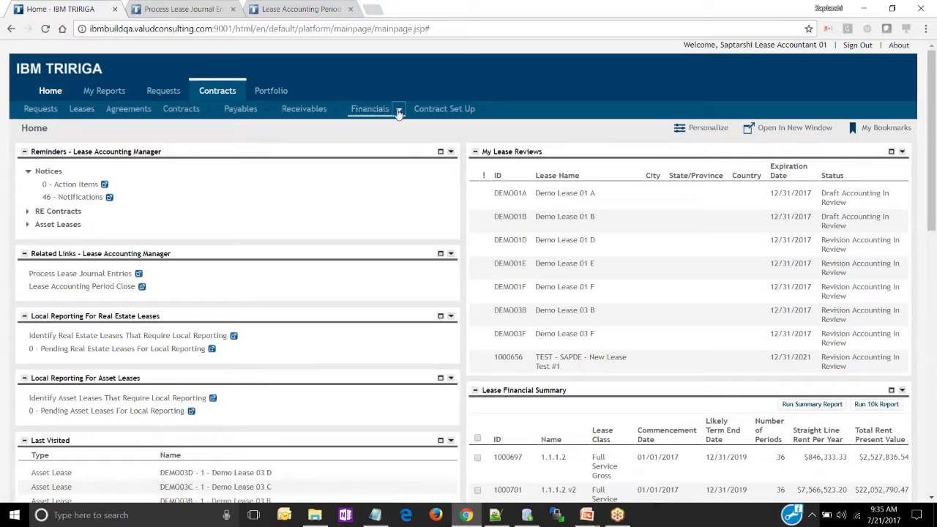
click(400, 110)
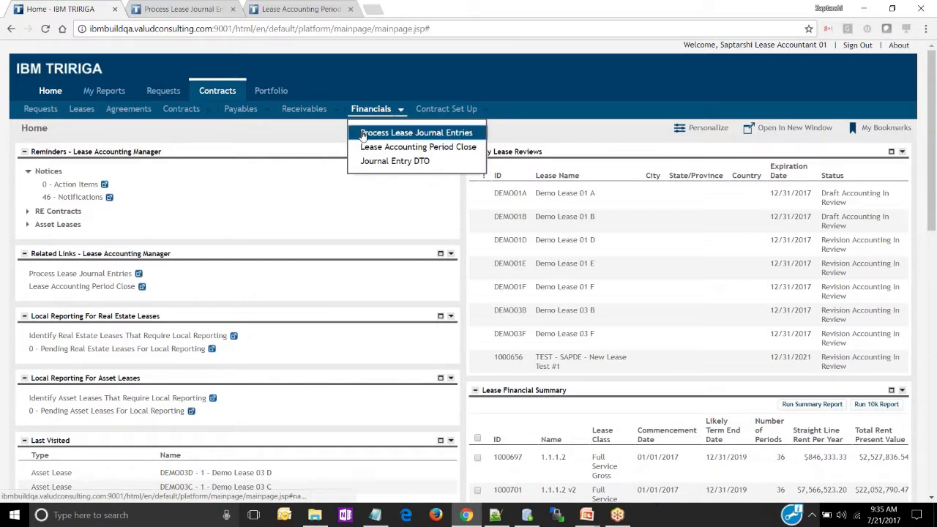
click(375, 136)
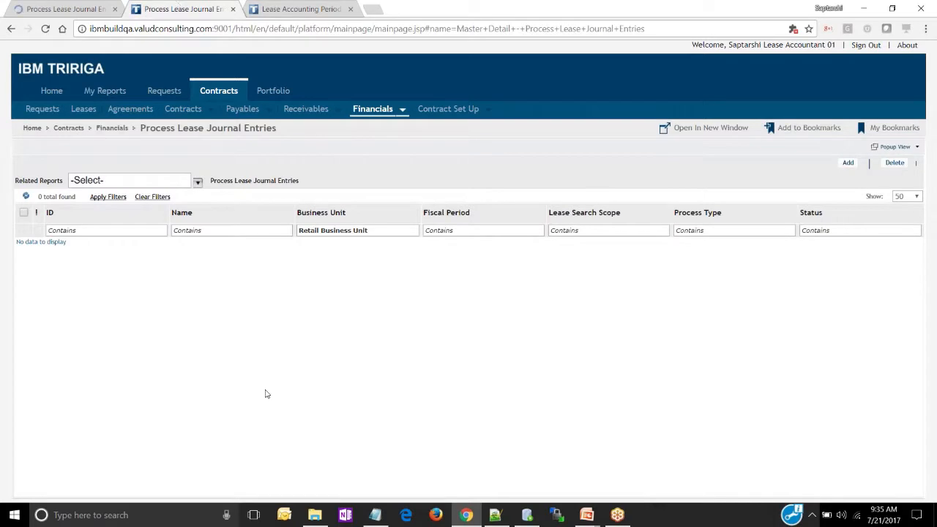
click(848, 162)
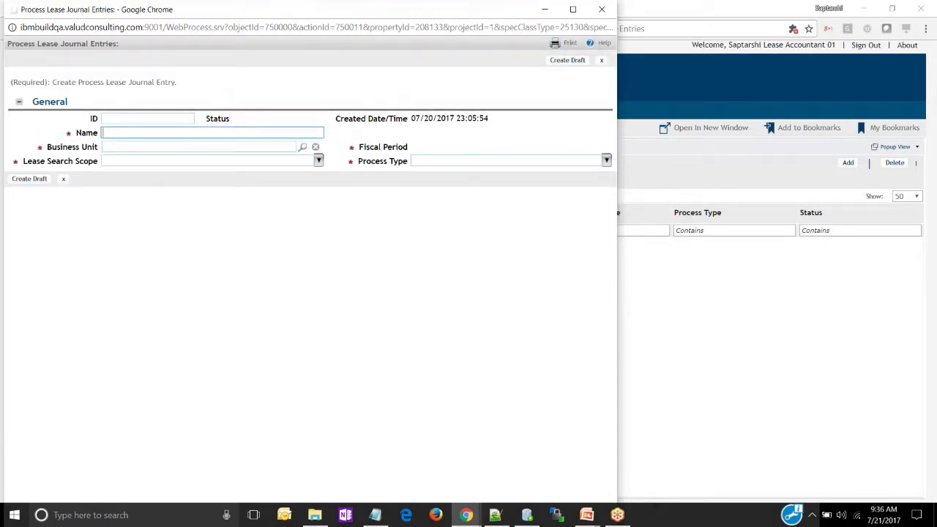
Name the new record Process Retail Business Unit Demo and assign it to the Retail Business Unit
text(Pro)
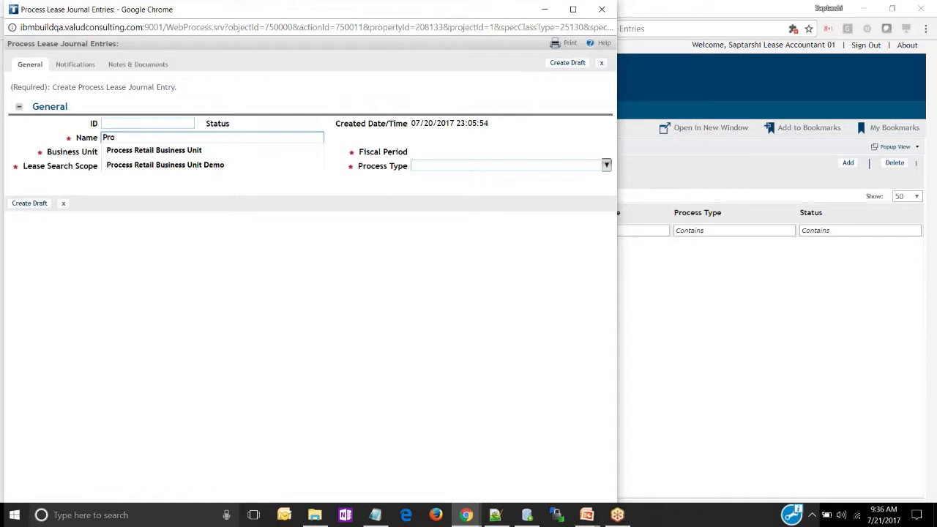
key(Down)
key(Down)
key(Return)
key(BackSpace)
key(Tab)
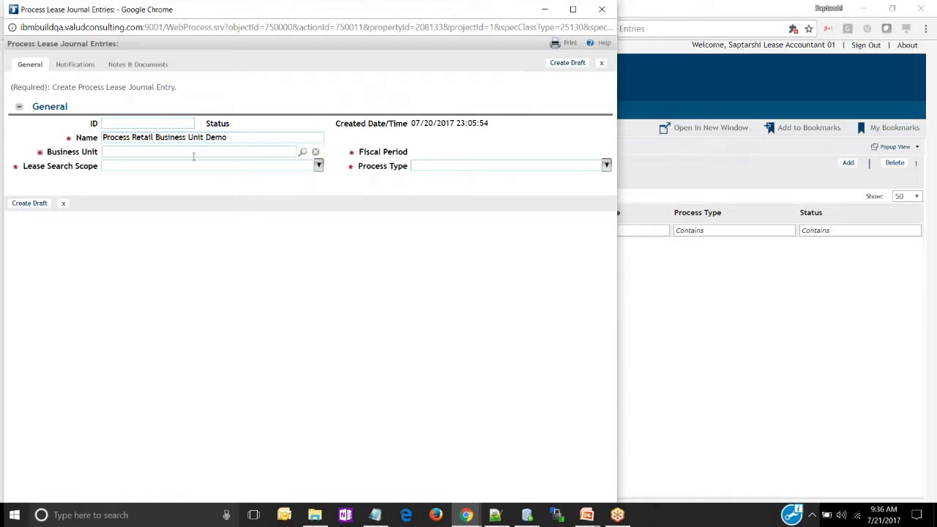
click(193, 153)
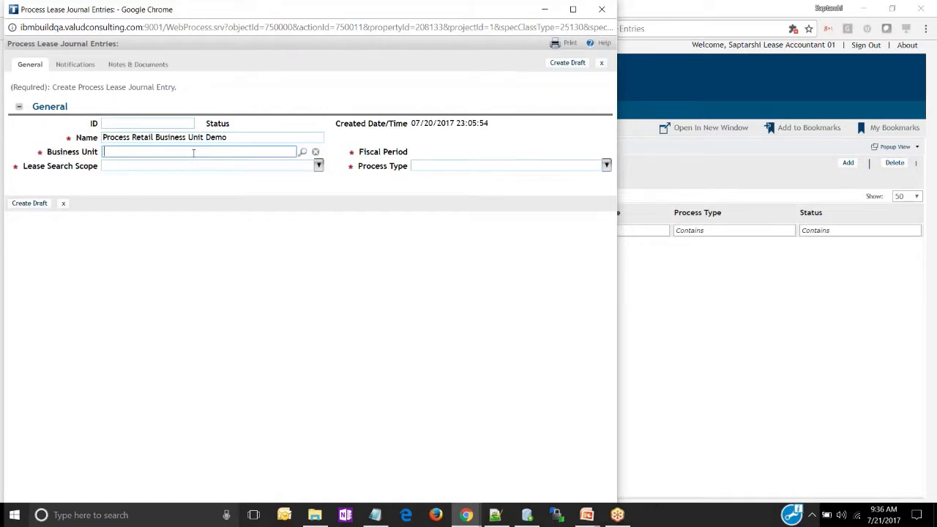
text(retail)
click(154, 197)
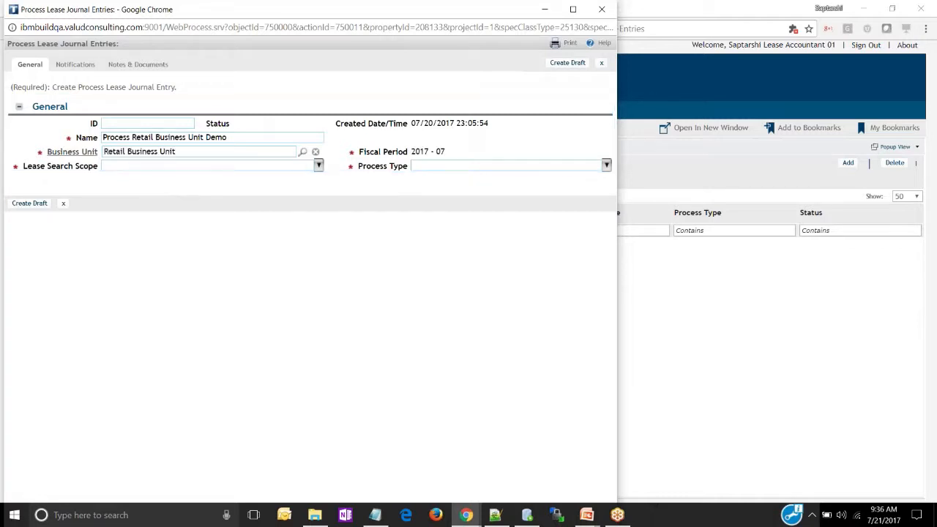
Set the lease search scope to All Asset Leases only and the process type to Period and Lease Event JE(s), and create the draft
click(319, 165)
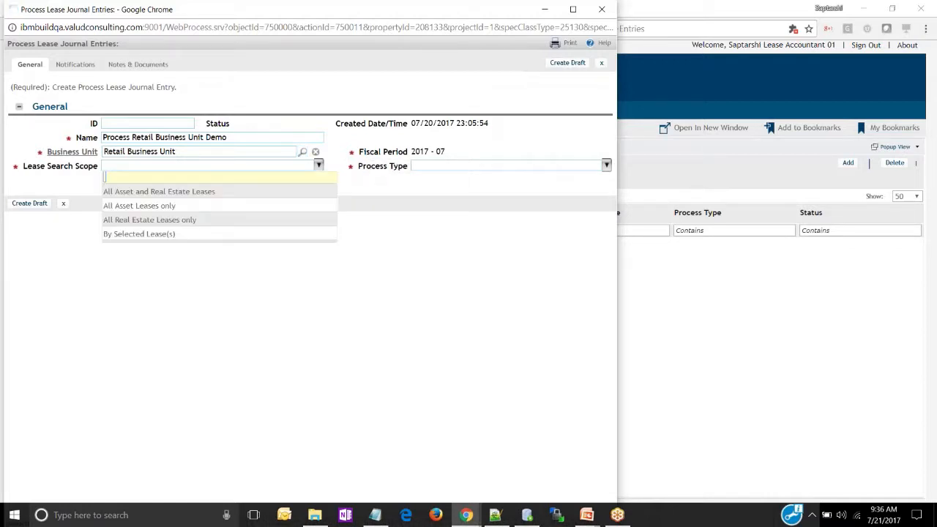
click(203, 212)
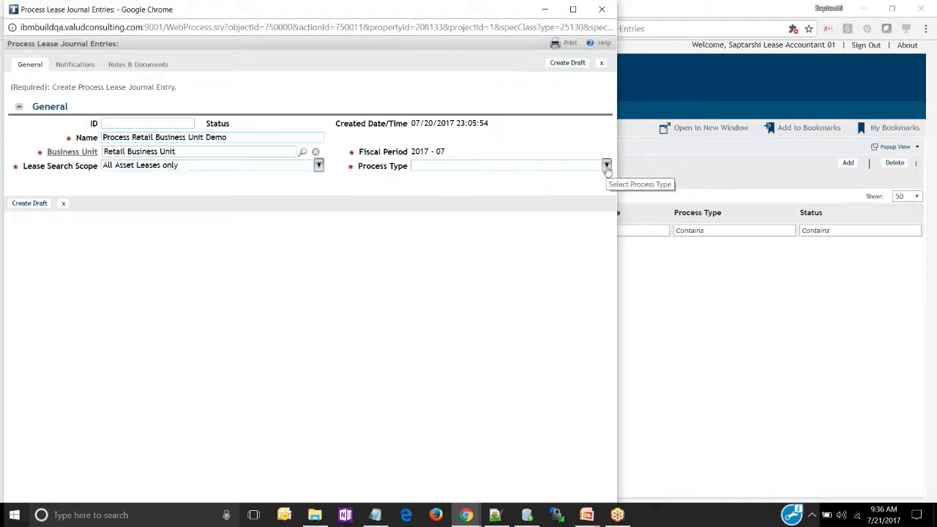
click(606, 167)
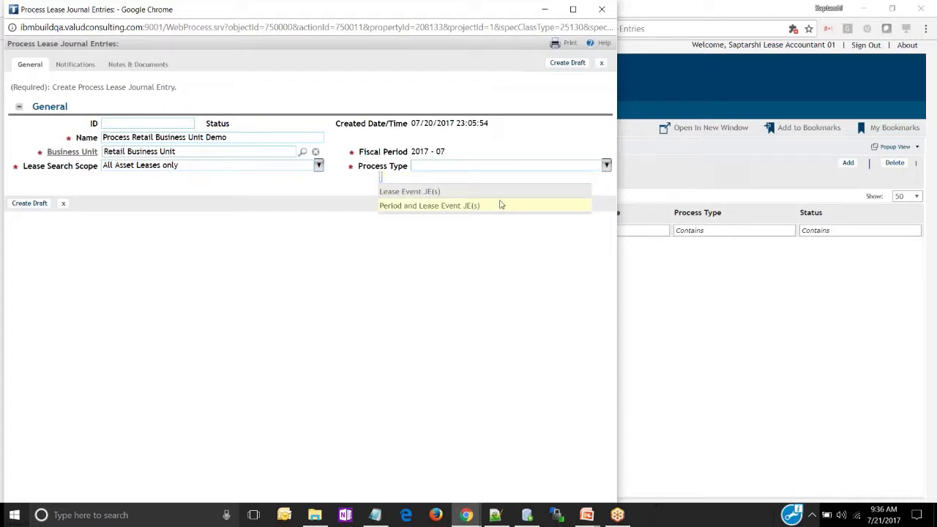
click(500, 205)
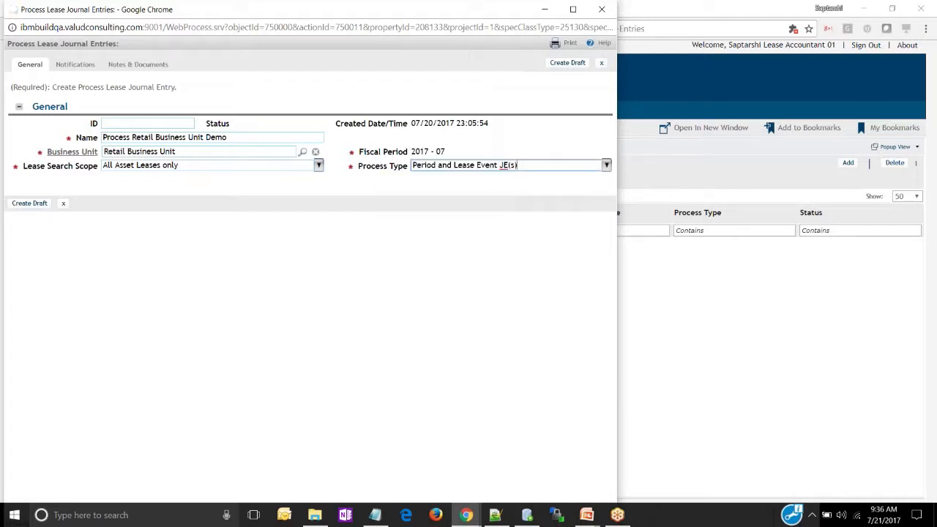
click(568, 63)
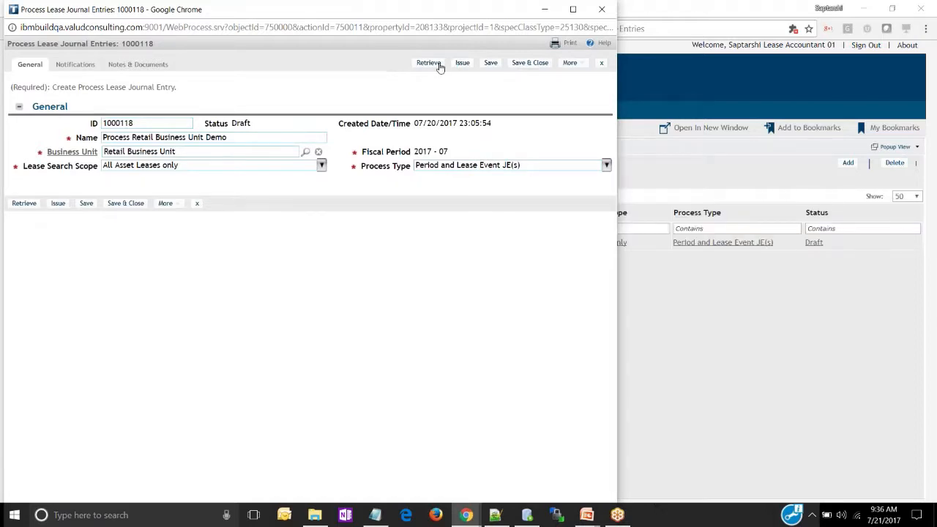
Retrieve the journal entries for the draft and reopen the record to review its lease event and periodic journal entries
click(430, 63)
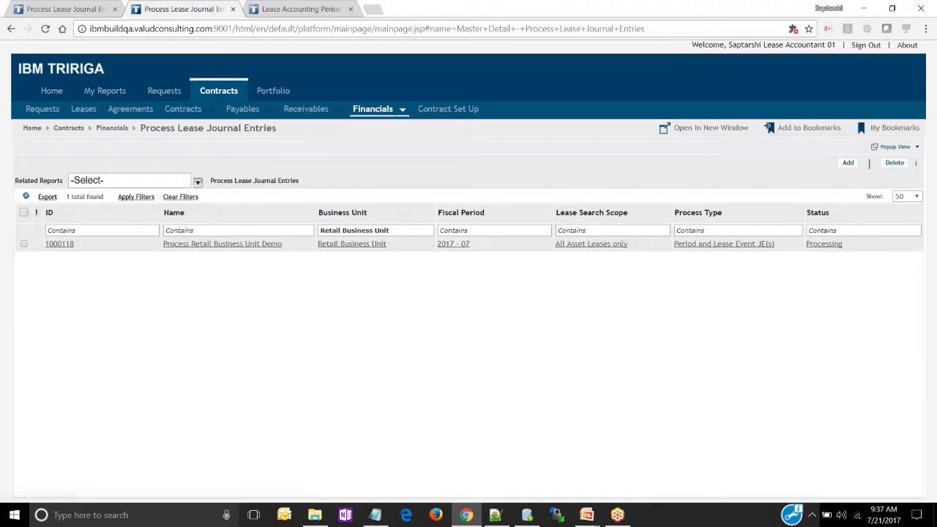
click(27, 196)
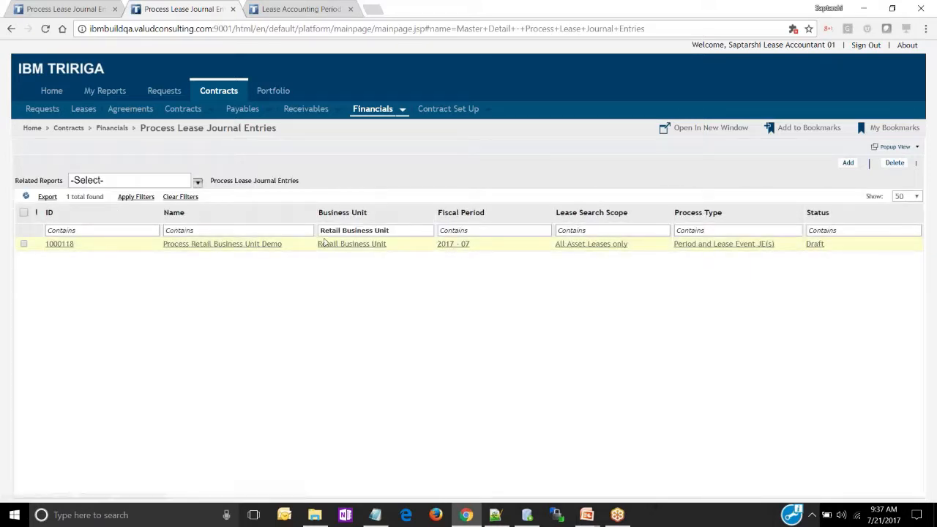
click(324, 242)
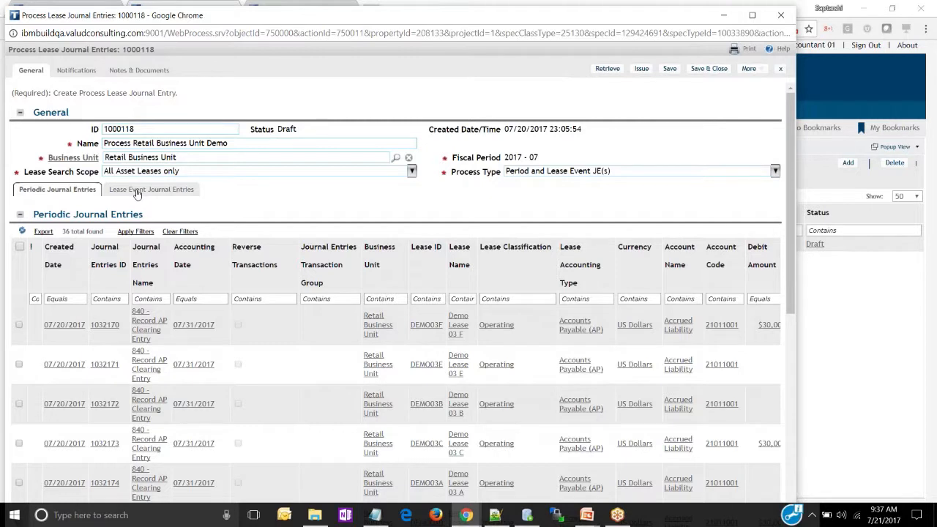
click(137, 192)
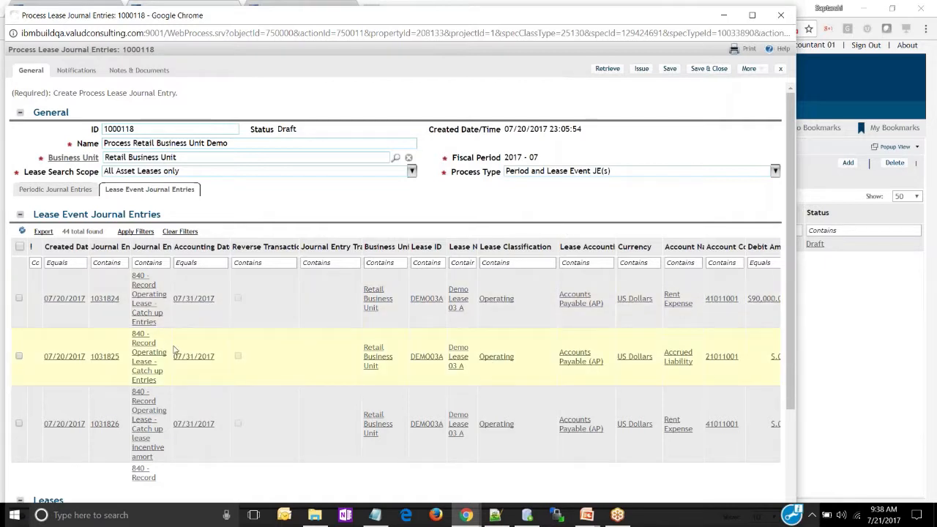
click(44, 189)
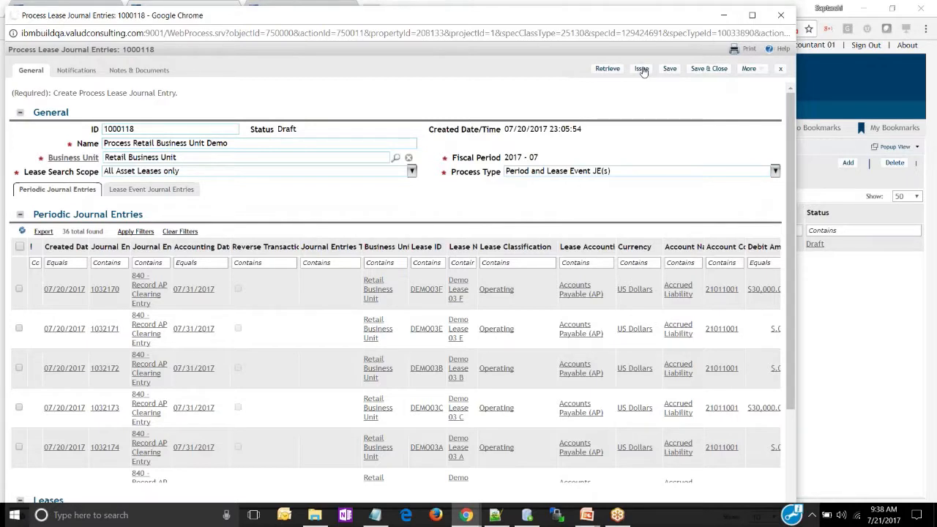
Issue the Process Retail Business Unit Demo record and complete it, refreshing the list to update its status
click(642, 70)
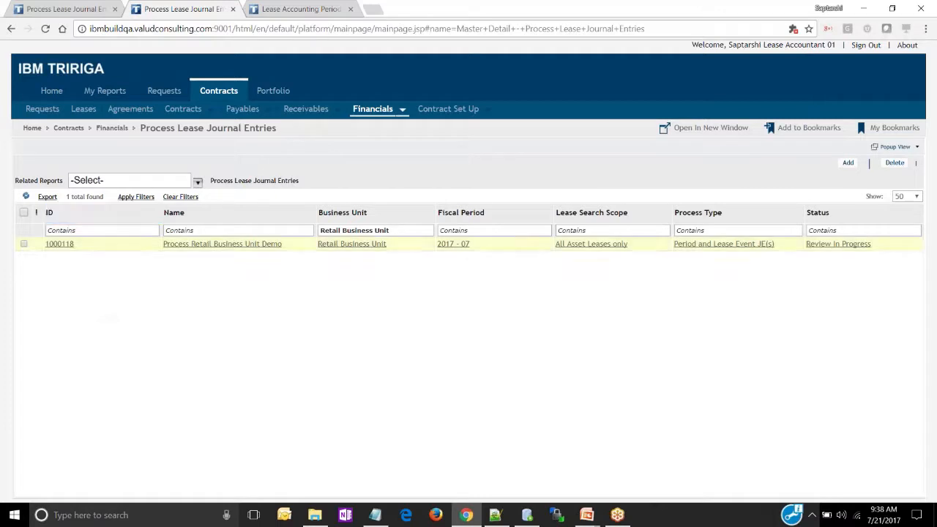
click(26, 198)
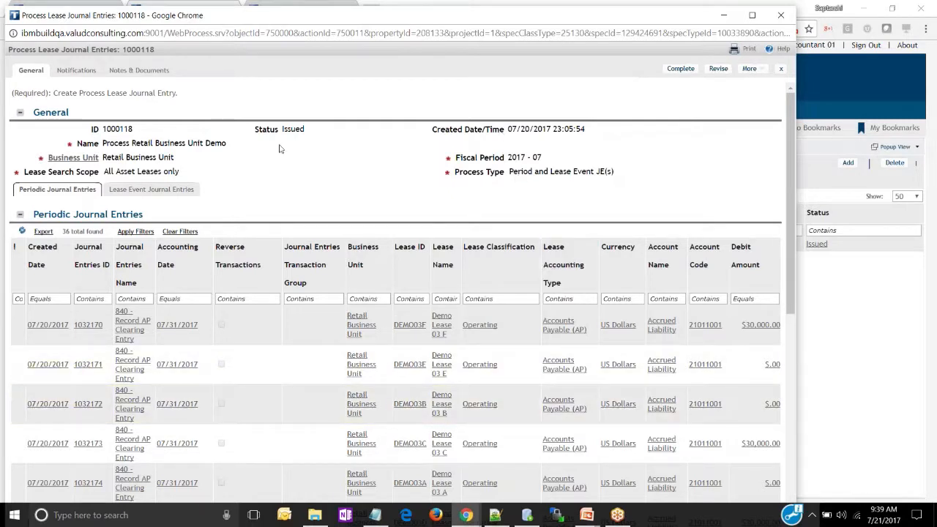
click(681, 69)
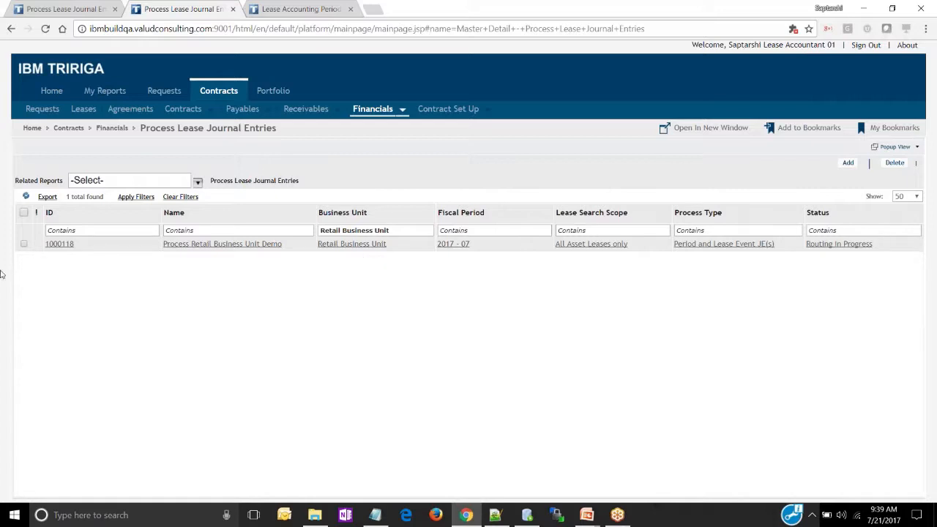
click(26, 196)
Open the Journal Entry DTO list and filter it to fiscal period 2017 - 07
click(403, 111)
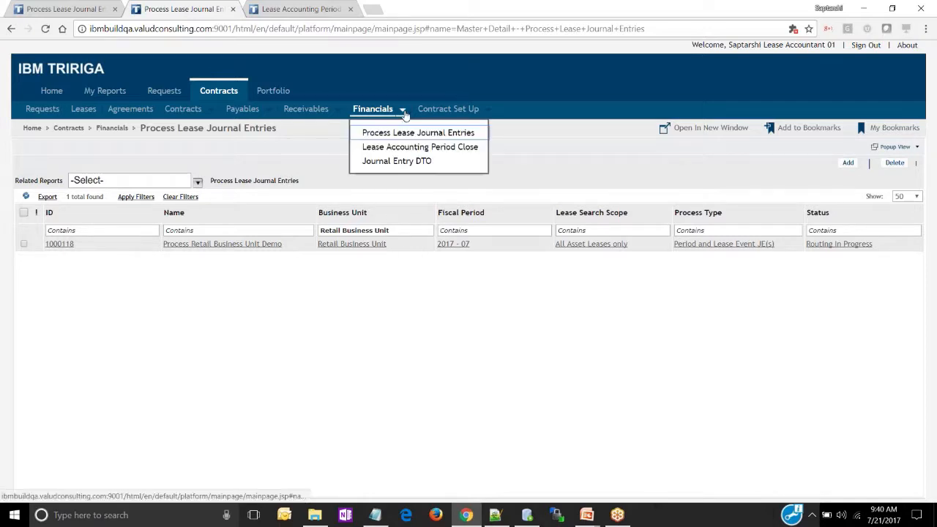
click(401, 164)
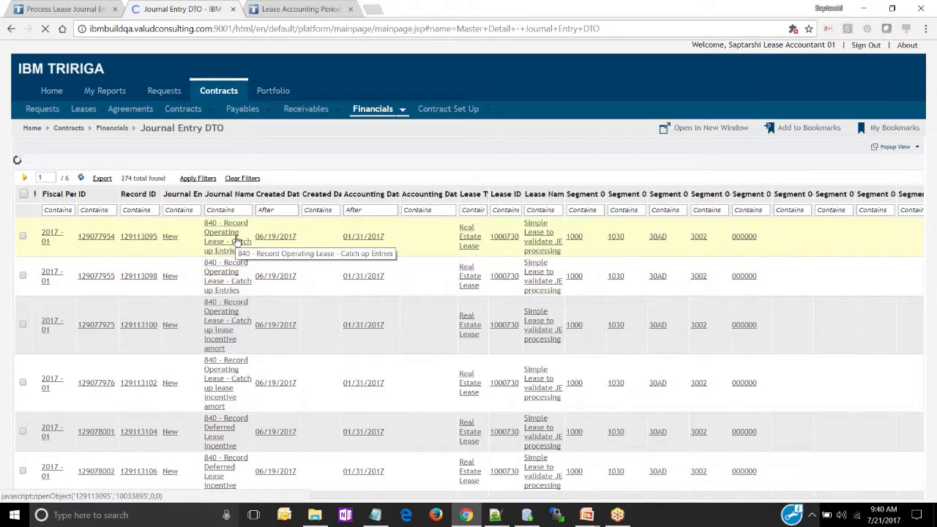
click(63, 209)
text(20)
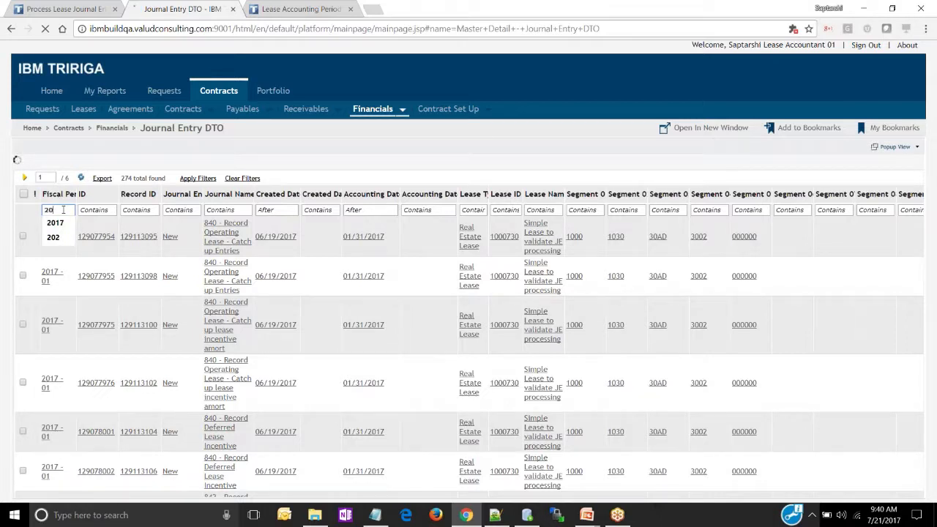
text(17)
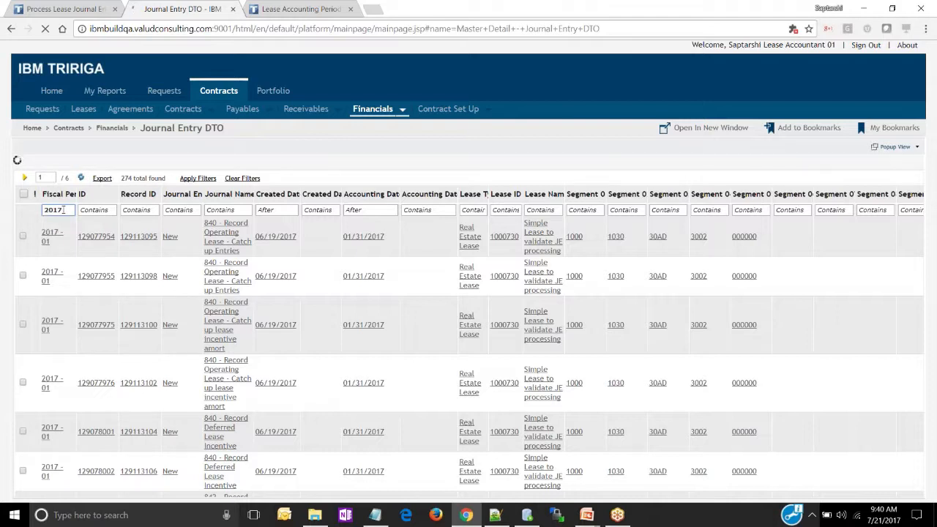
text( - 07)
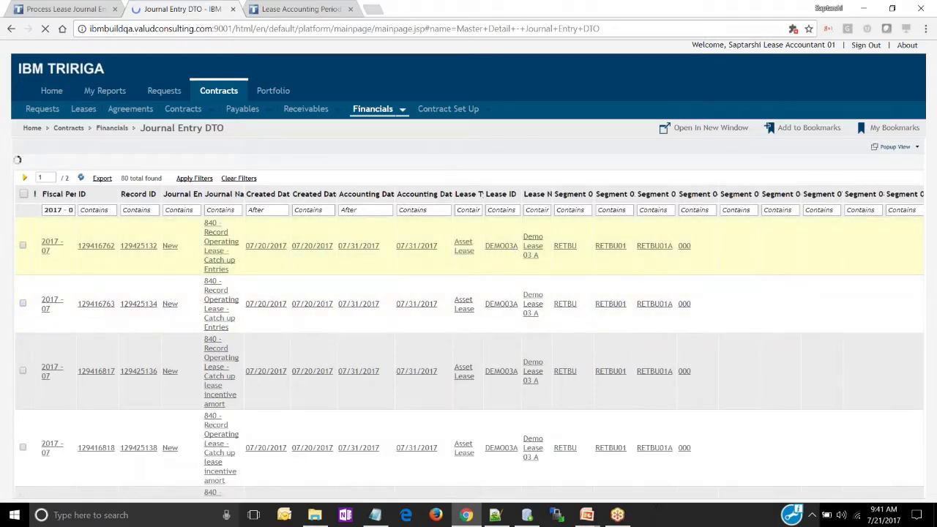
Examine the lease, ledger code, amount and segment details of the first Demo Lease 03 A journal entry, and close it
click(531, 247)
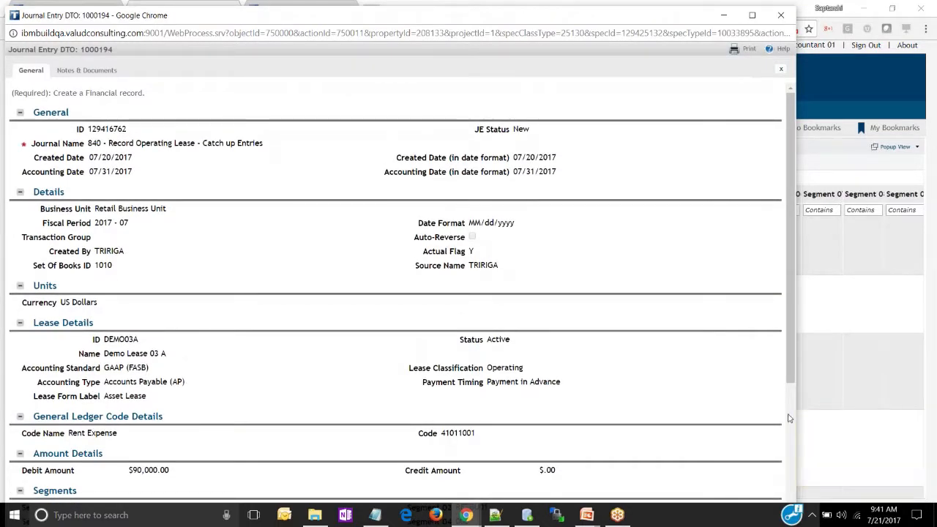
scroll(789, 417, down, 3)
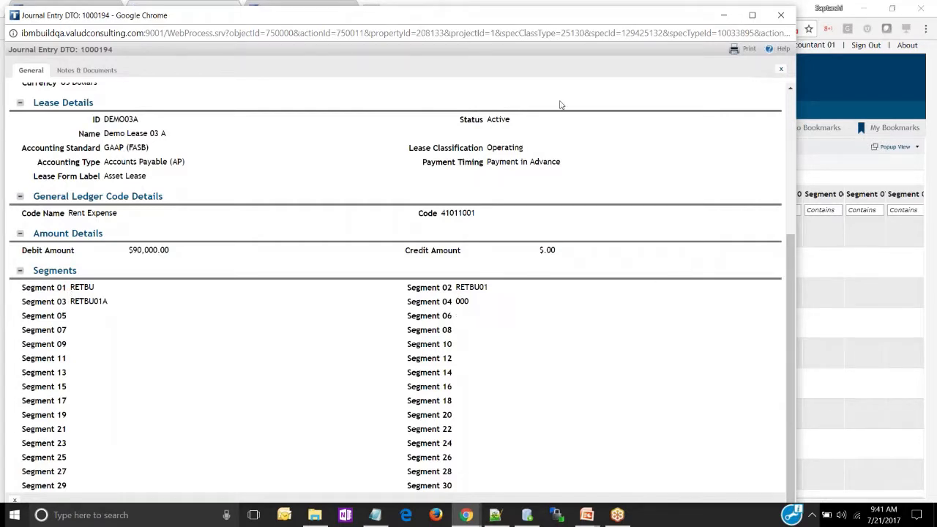
click(780, 69)
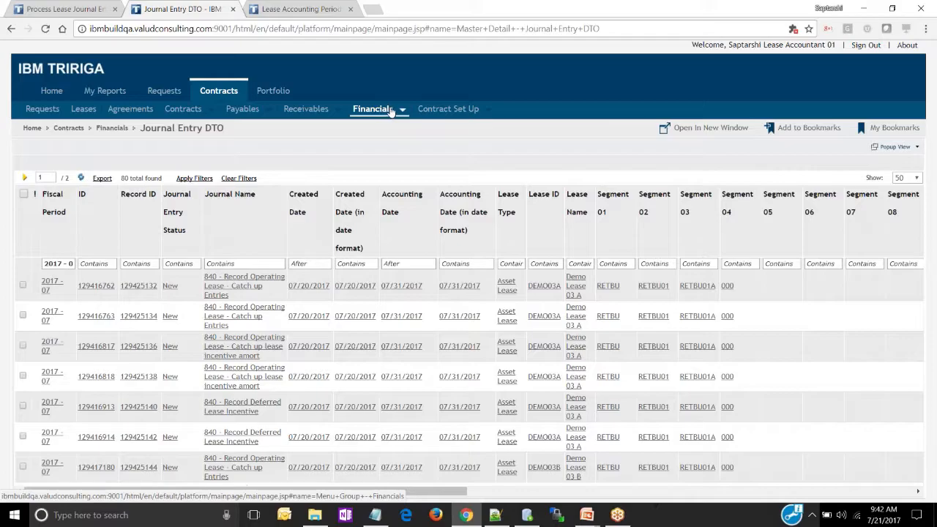
key(alt+Tab)
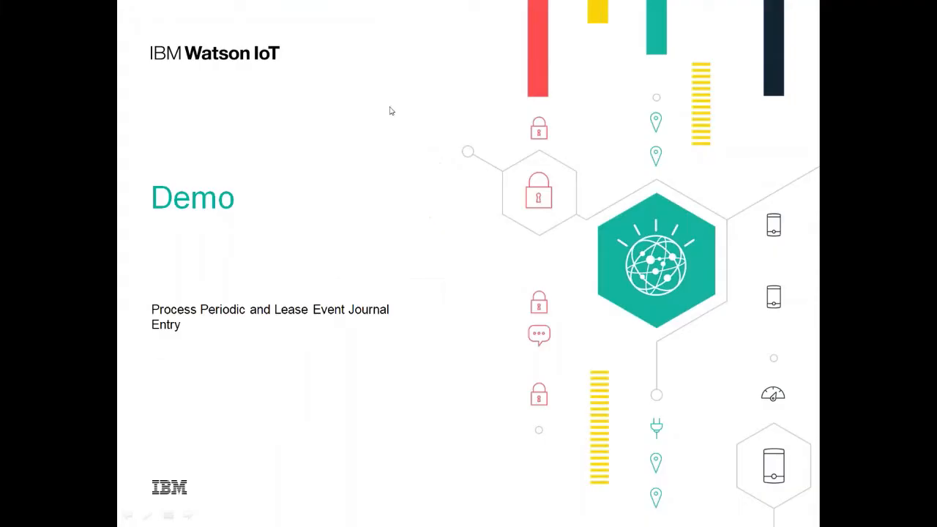
click(392, 111)
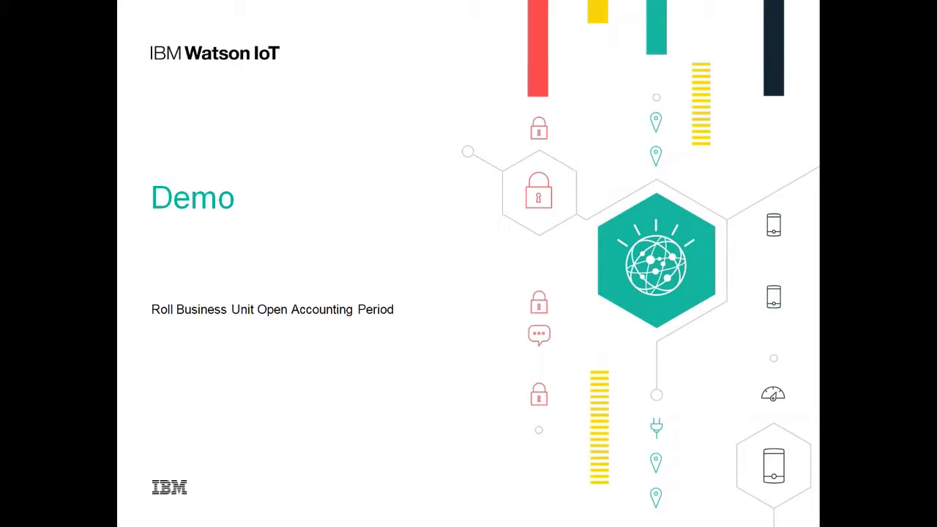
key(alt+Tab)
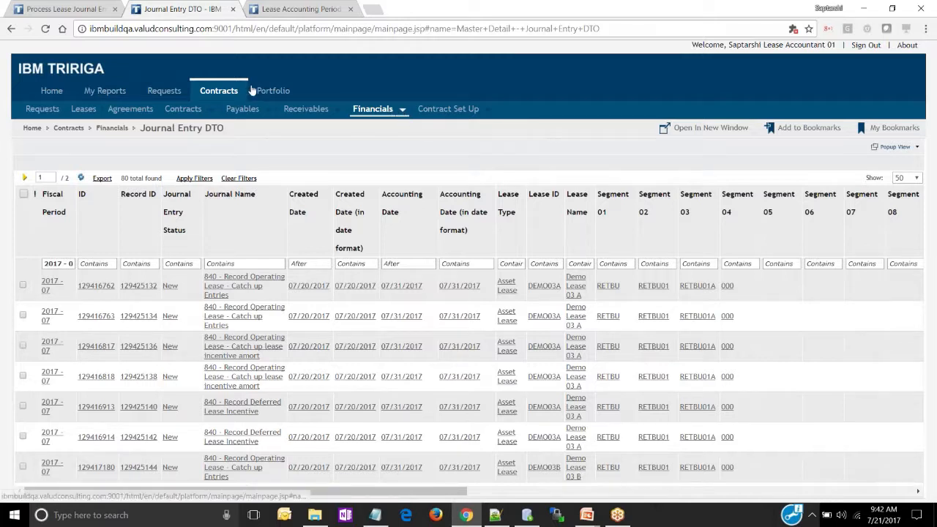
Open the Lease Accounting Period Close list, switching to the browser page where it is already loaded
click(403, 109)
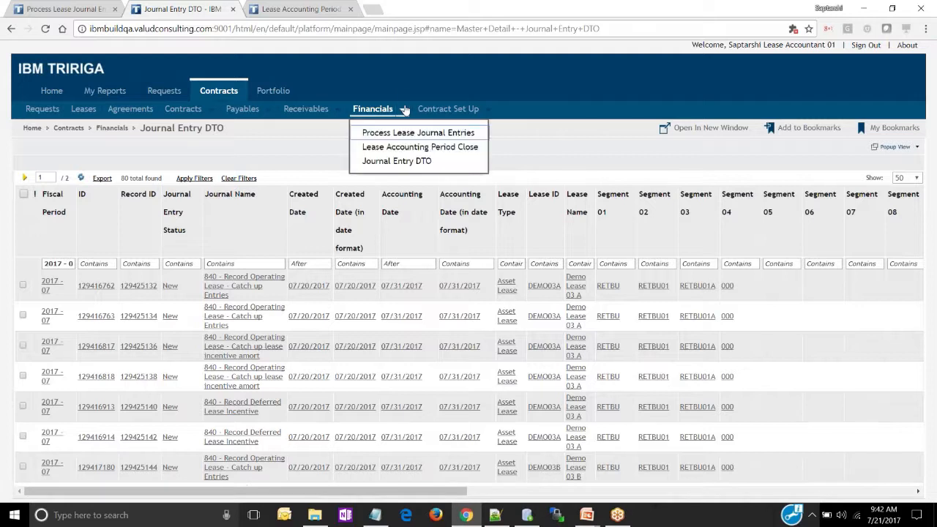
click(396, 147)
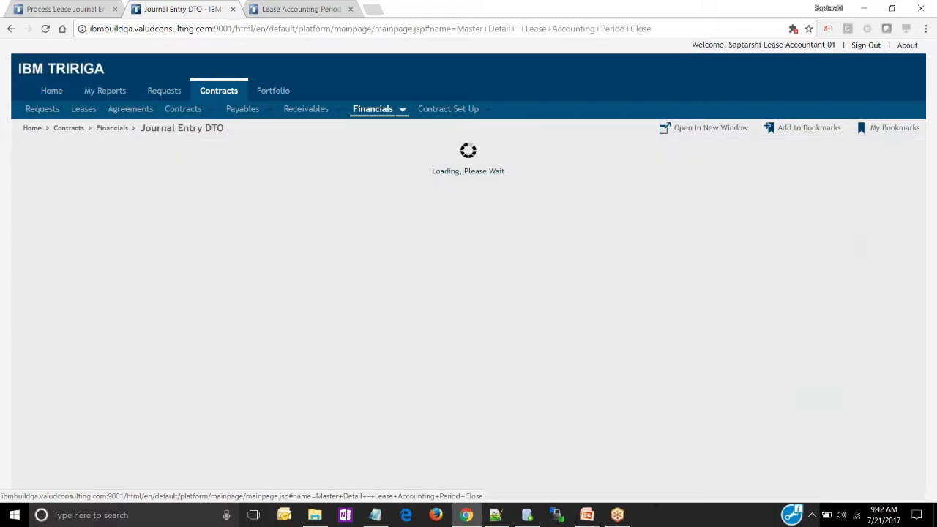
click(330, 10)
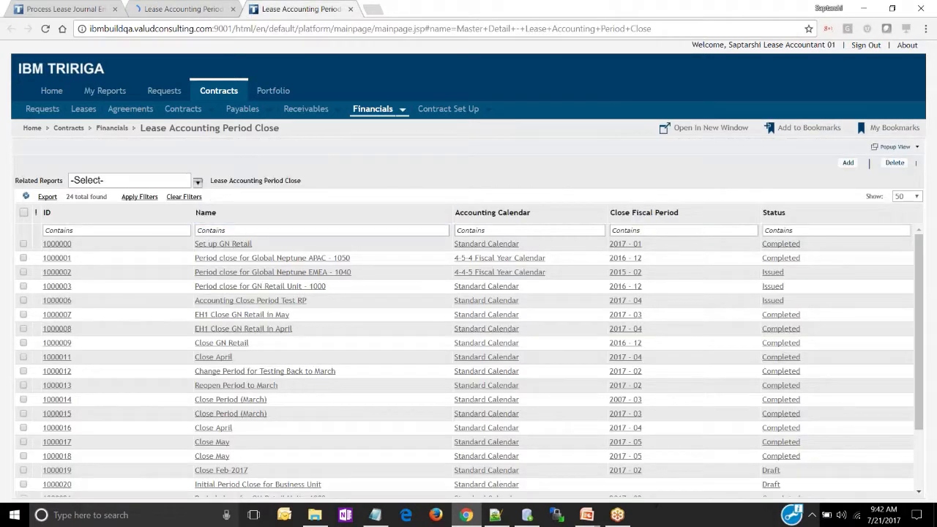
Add a lease accounting period close record and name it "Retail Business Unit Close 2017 - 07"
click(847, 163)
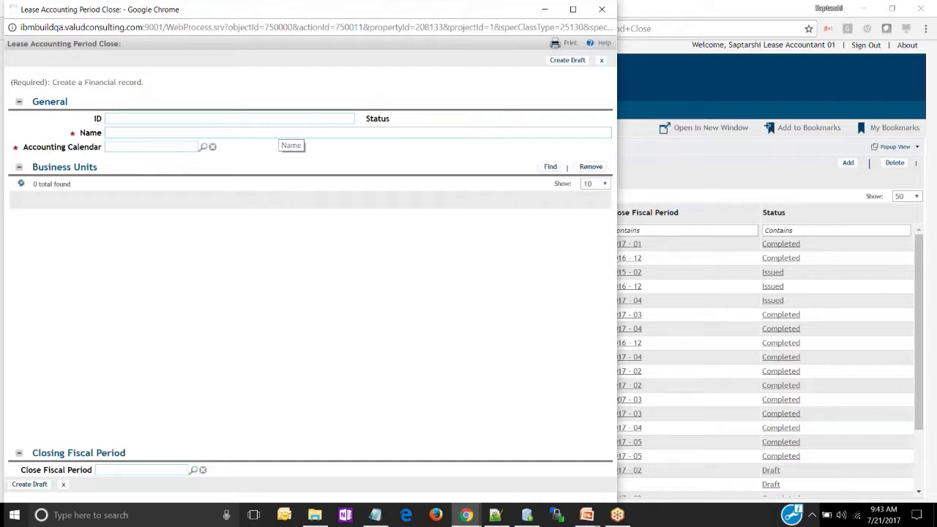
click(279, 134)
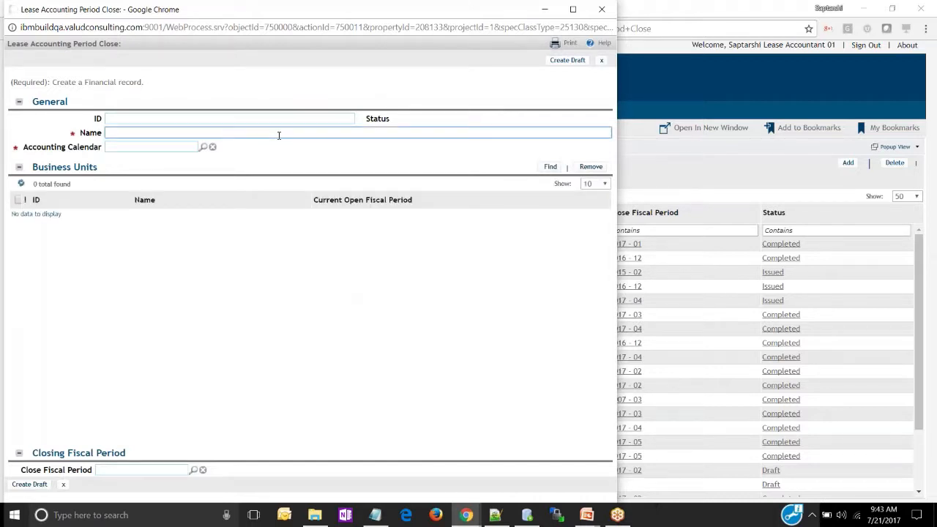
text(Re)
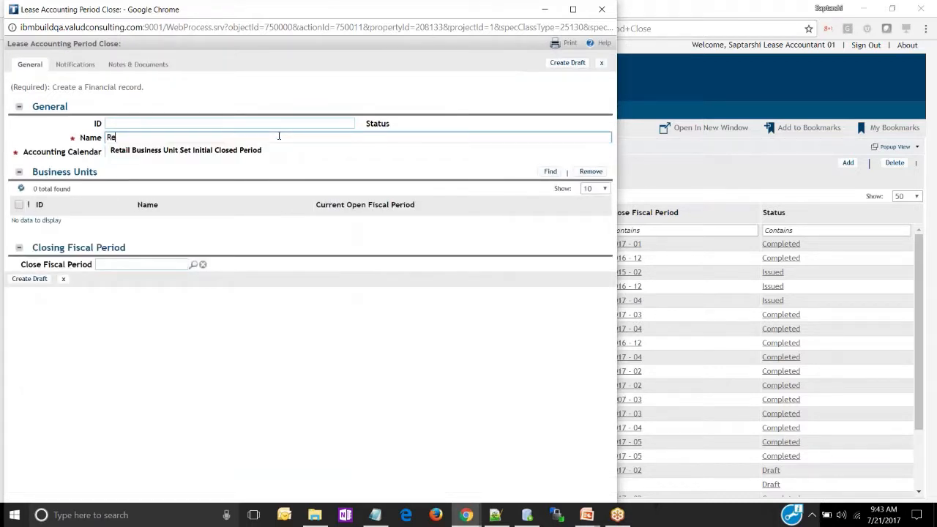
text(tail Business Unit Clos)
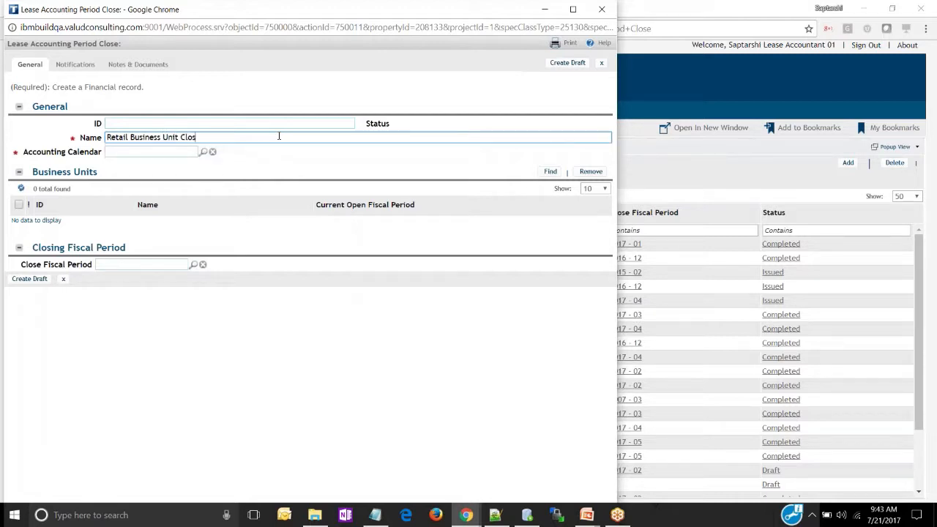
text( re 2017 - 07)
Set the record's accounting calendar to Standard Calendar and create the draft
click(167, 153)
text(stan)
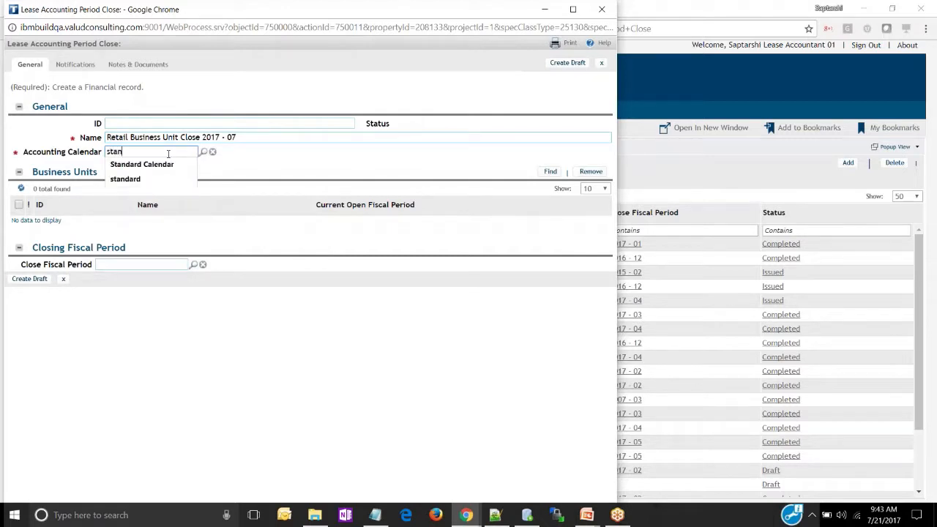
key(Down)
key(Return)
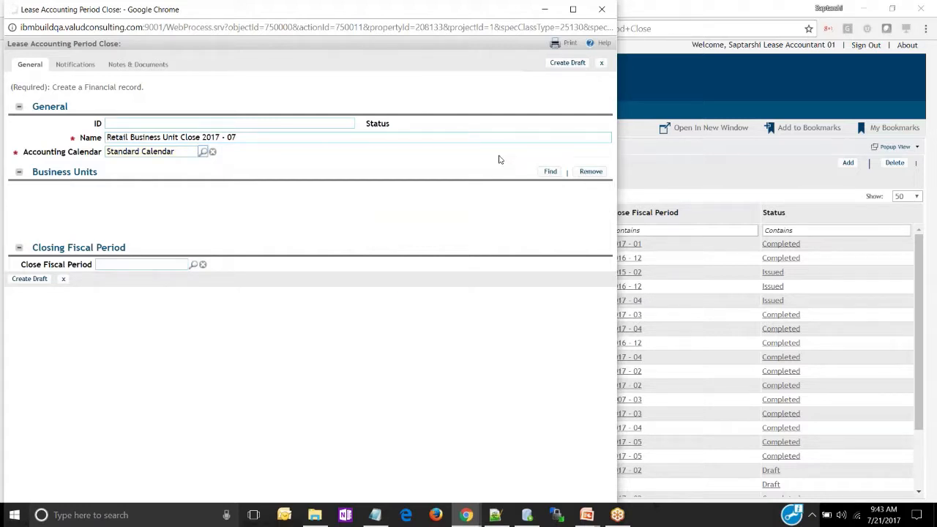
click(569, 63)
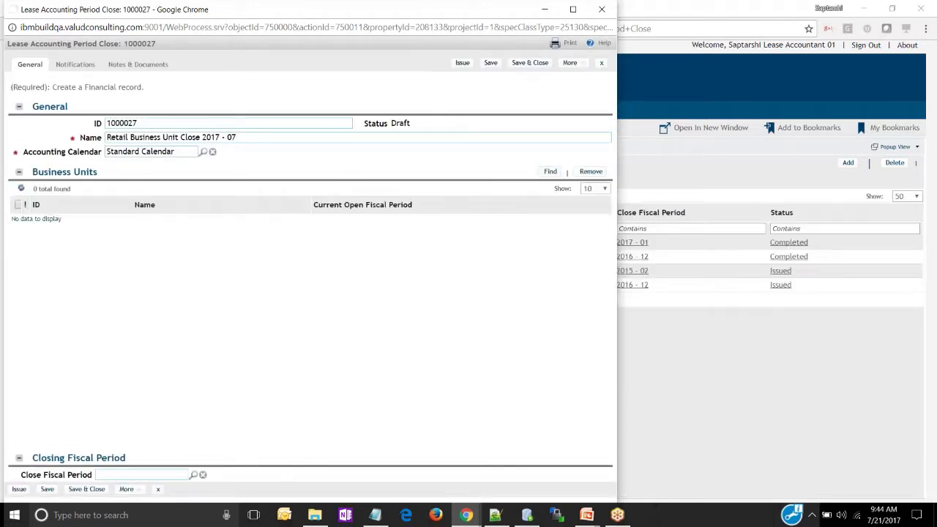
Find Retail Business Unit and add it to the period close record's business units
click(552, 176)
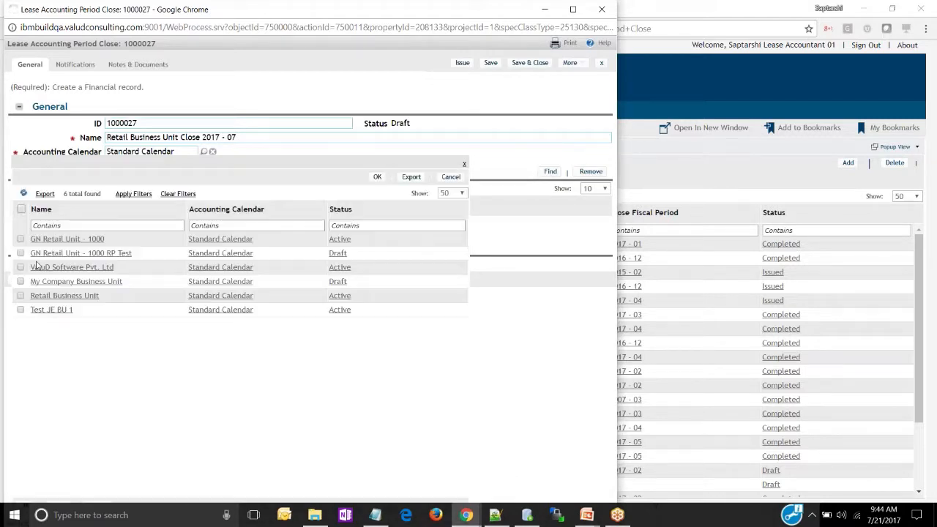
click(21, 298)
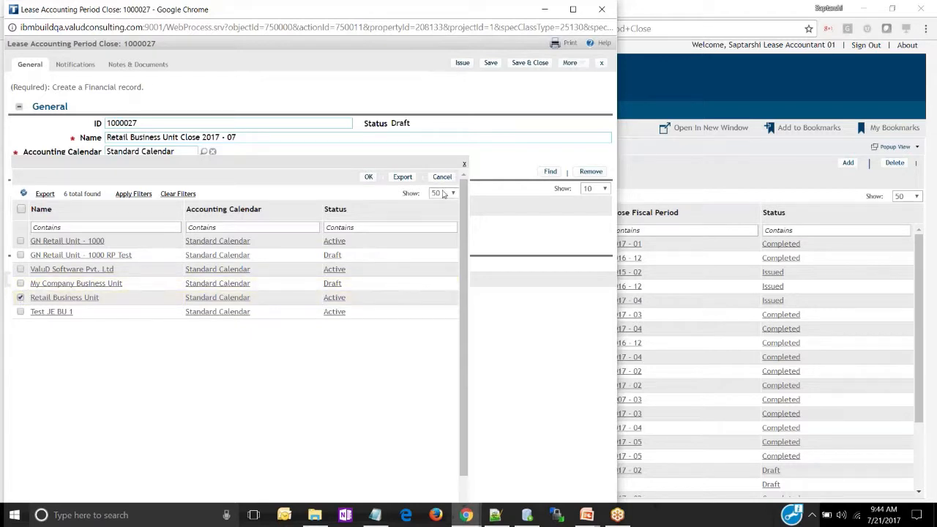
click(368, 176)
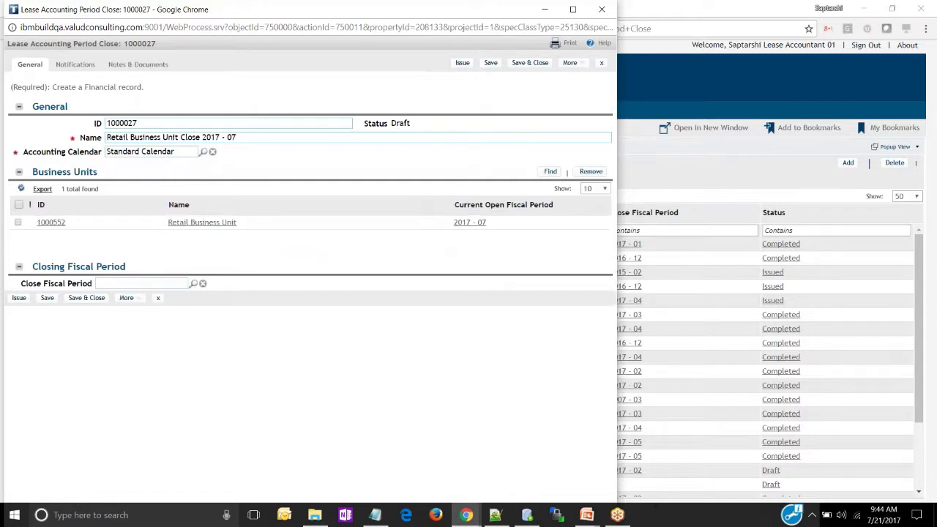
Set the close fiscal period to 2017 - 07 from the Standard Calendar and issue the period close record
click(139, 286)
text(2017)
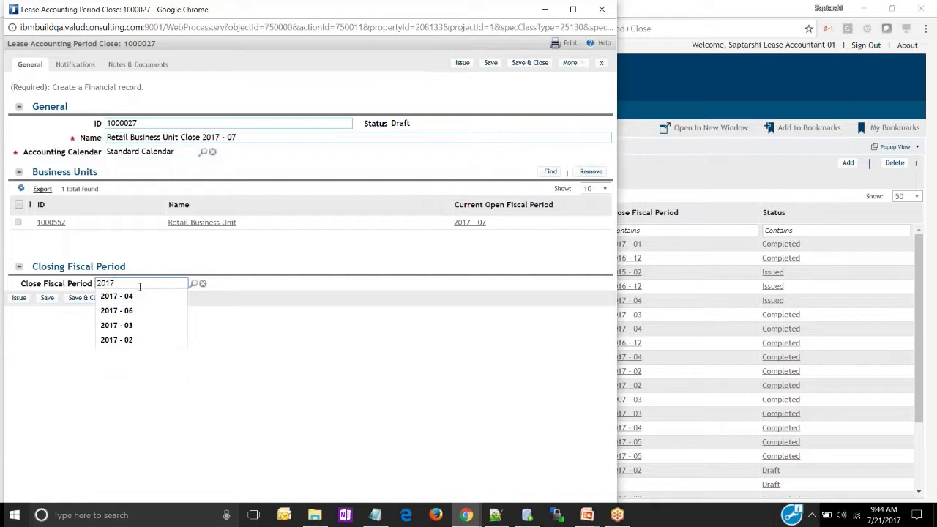
text( 0)
key(BackSpace)
text(- 07)
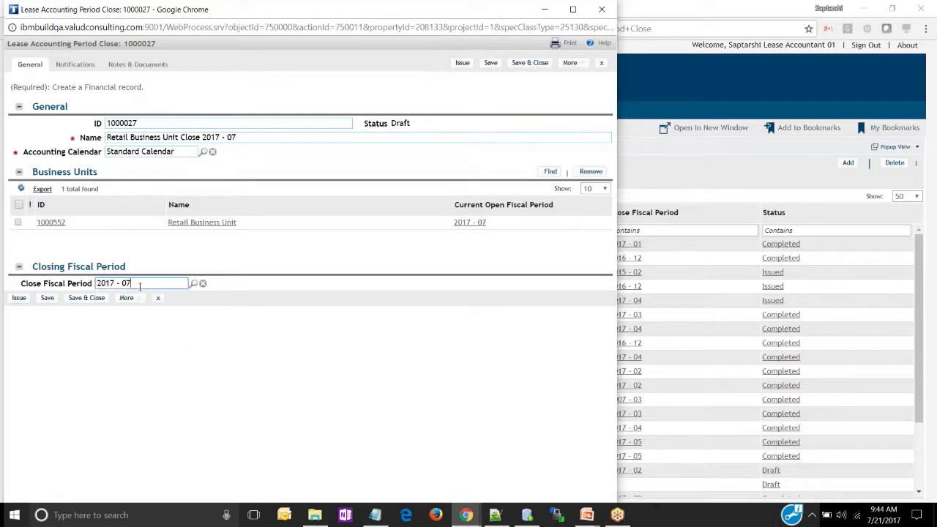
key(Tab)
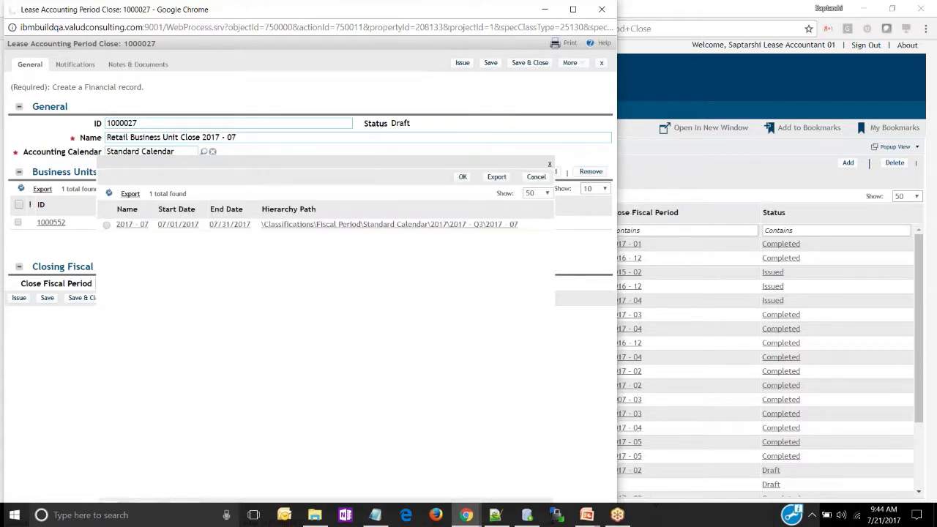
click(132, 225)
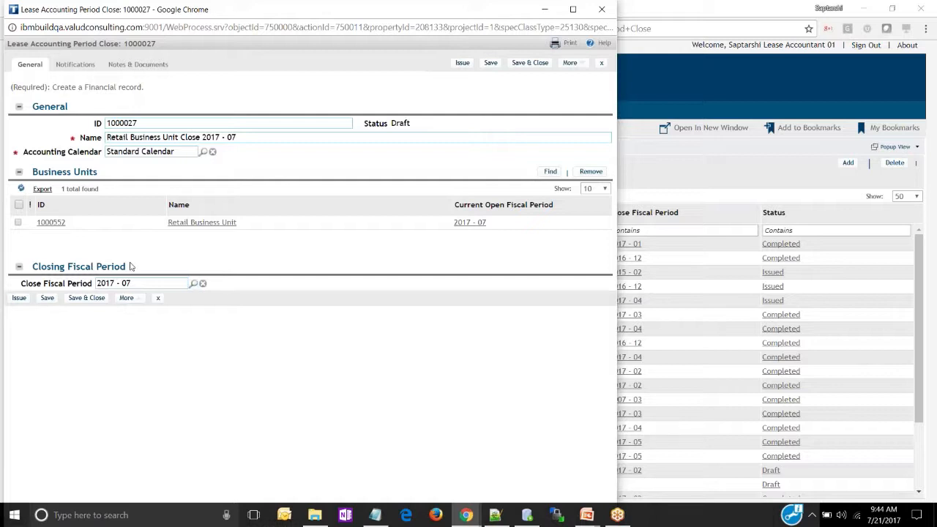
click(19, 298)
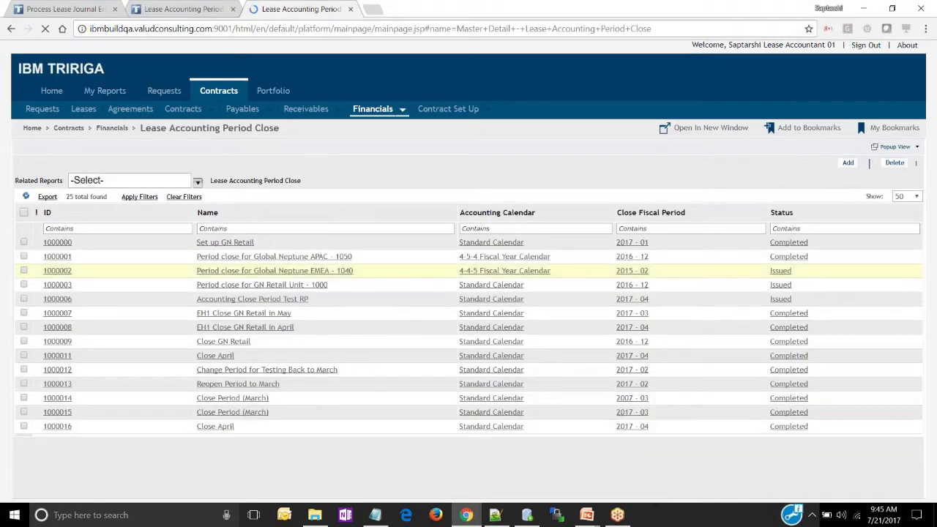
Filter the Lease Accounting Period Close list by the name "retail" and open Retail Business Unit Close 2017 - 07
click(281, 230)
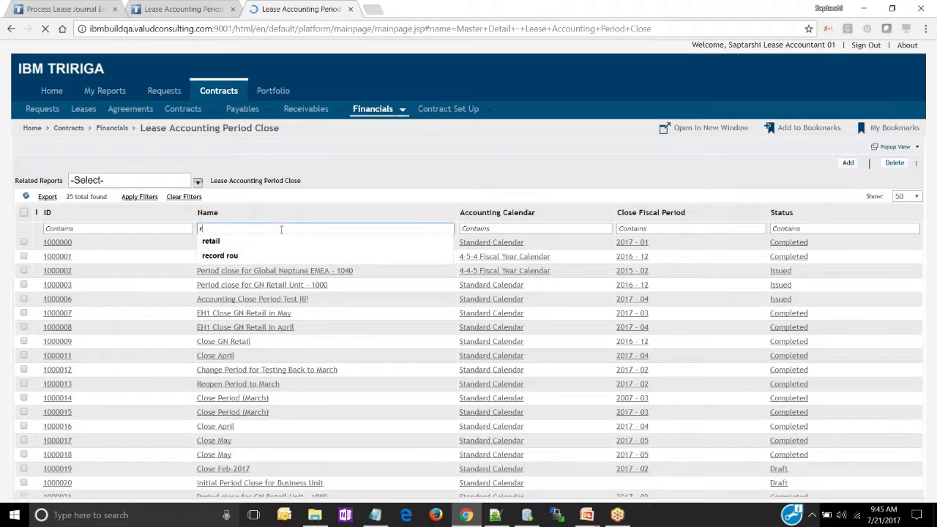
text(retail)
key(Return)
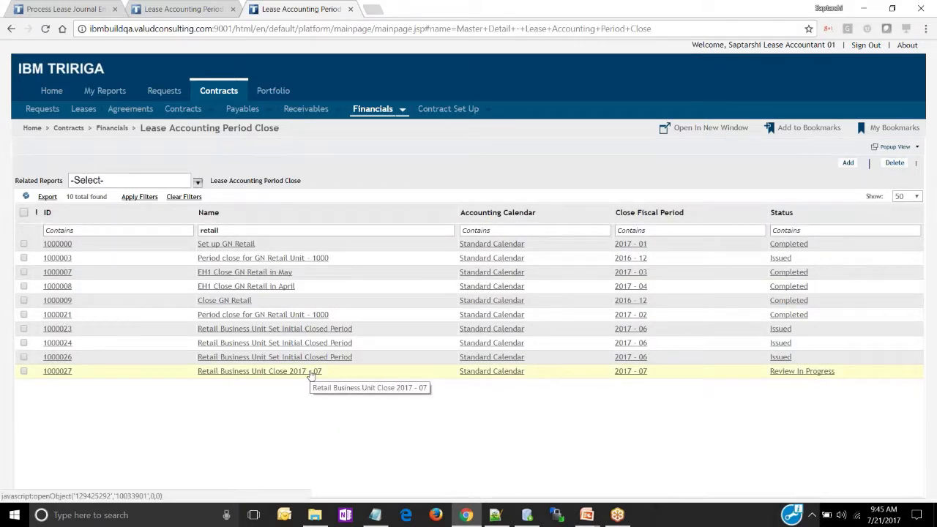
click(310, 371)
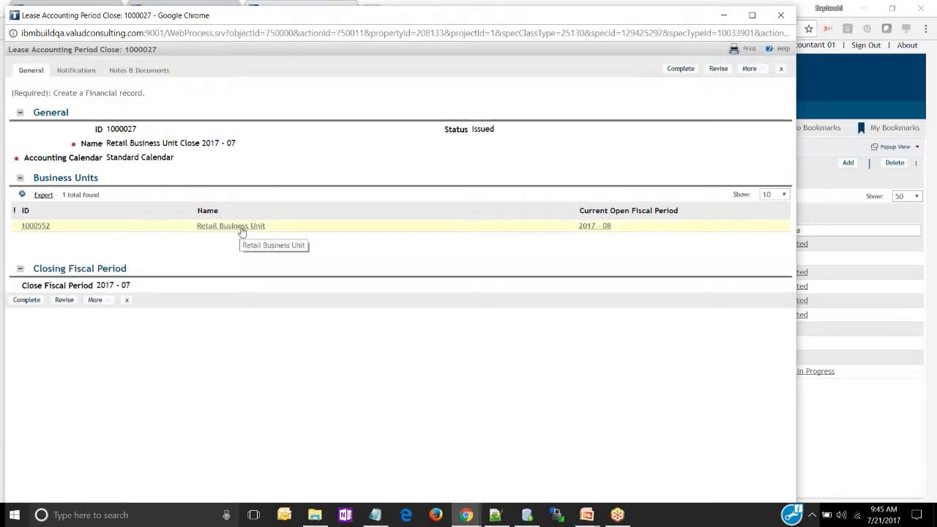
Examine the Retail Business Unit's last closed and current open fiscal periods, and close its record and the period close record
click(242, 229)
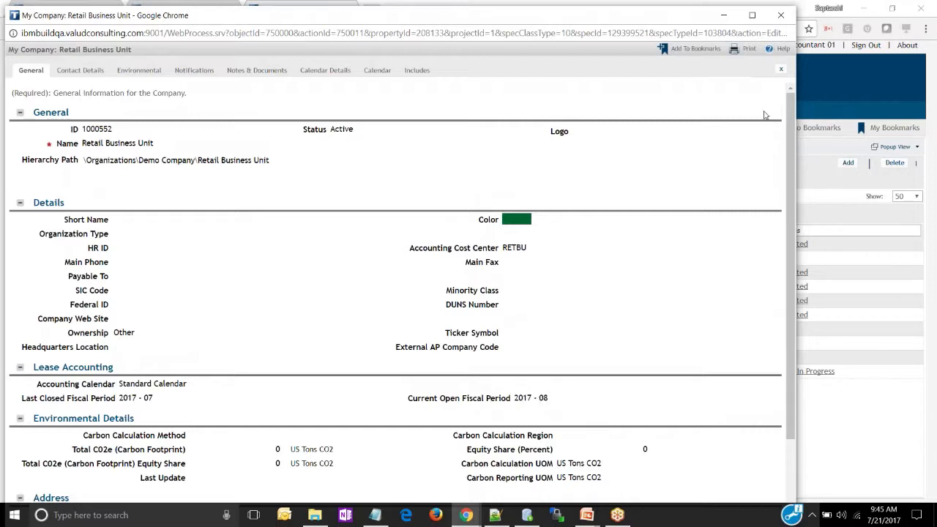
click(781, 69)
click(781, 70)
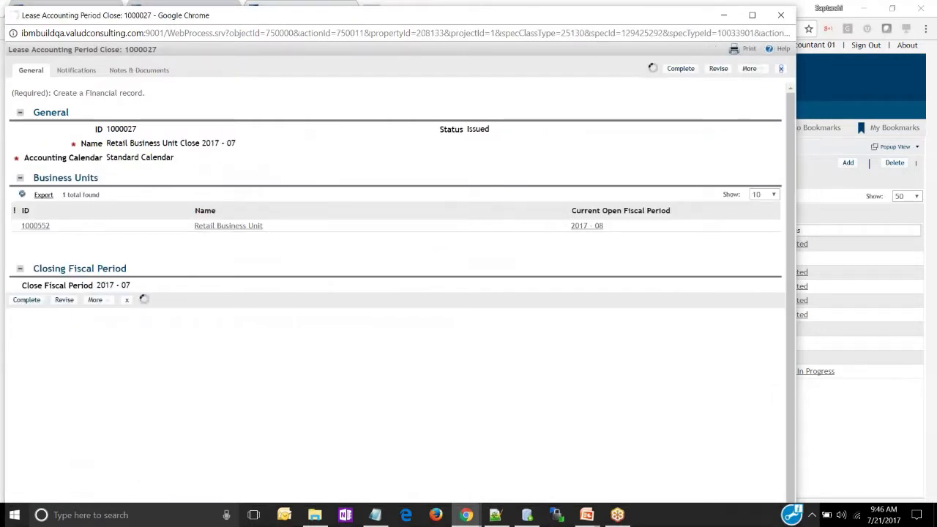